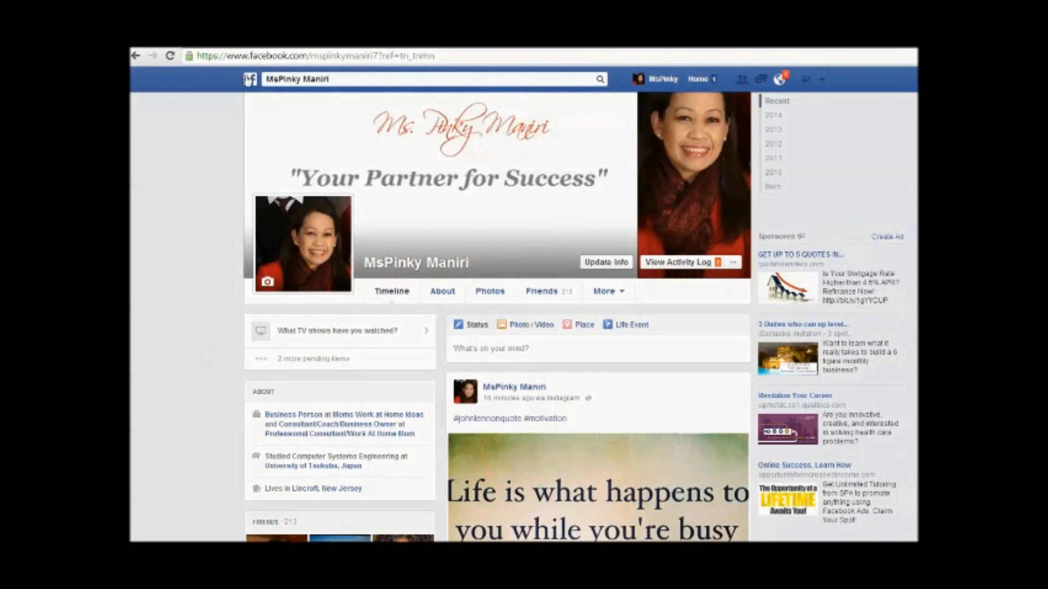
# Step: Search Facebook for 'instag' and open the 'Instagram feed tab for Pages' app
pyautogui.click(356, 78)
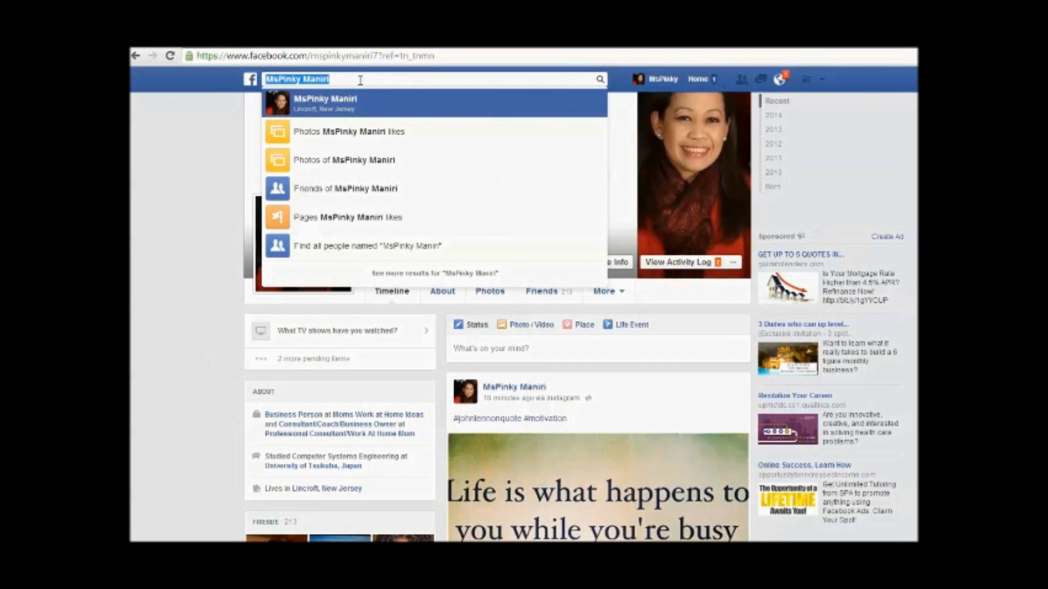
pyautogui.write('instag')
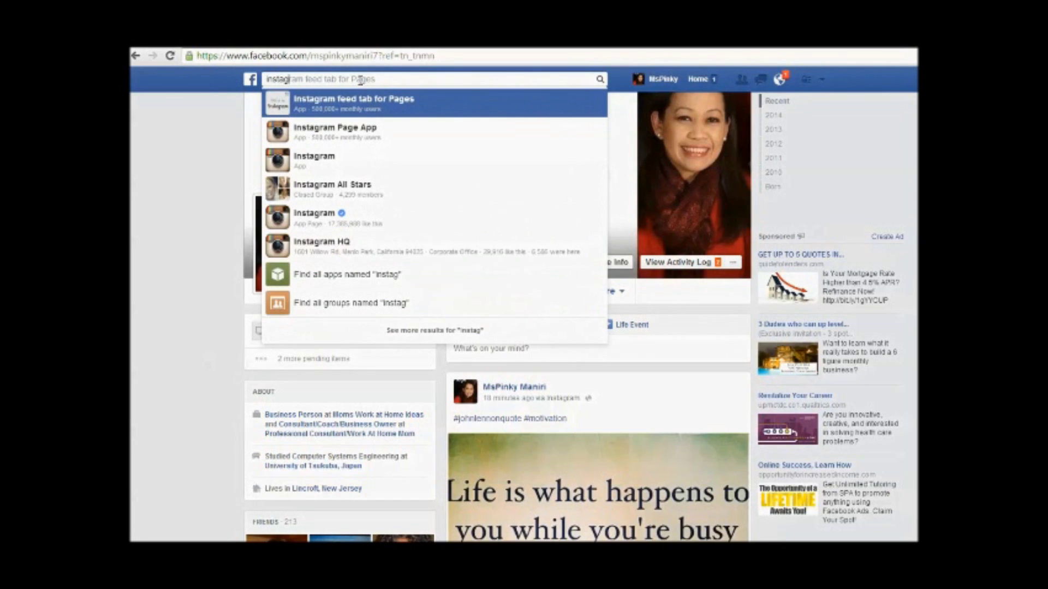
pyautogui.click(355, 113)
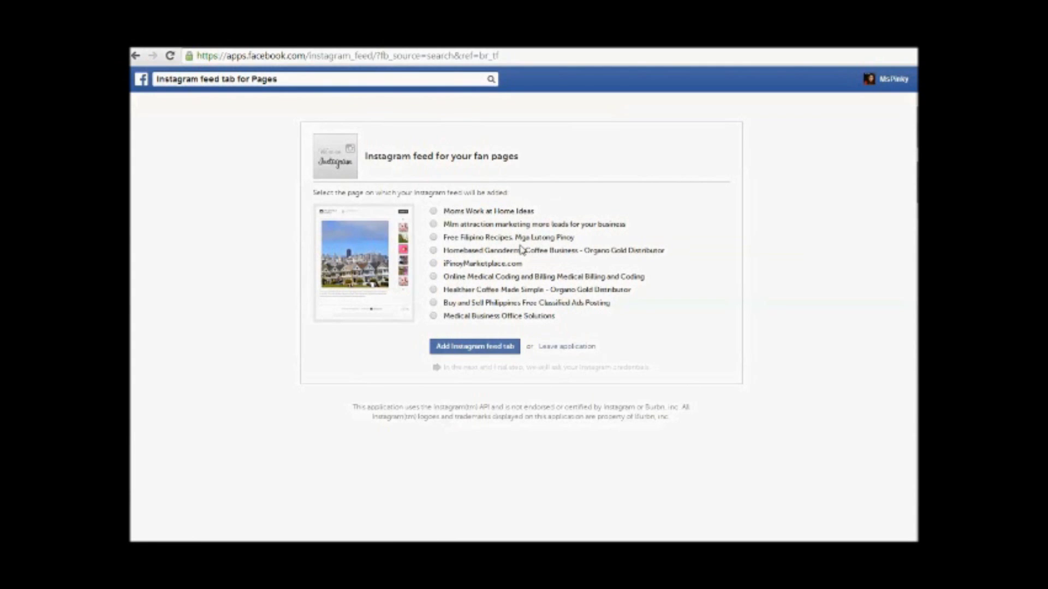
# Step: Choose Moms Work at Home Ideas as the target page and add the Instagram feed tab
pyautogui.click(433, 211)
pyautogui.click(476, 349)
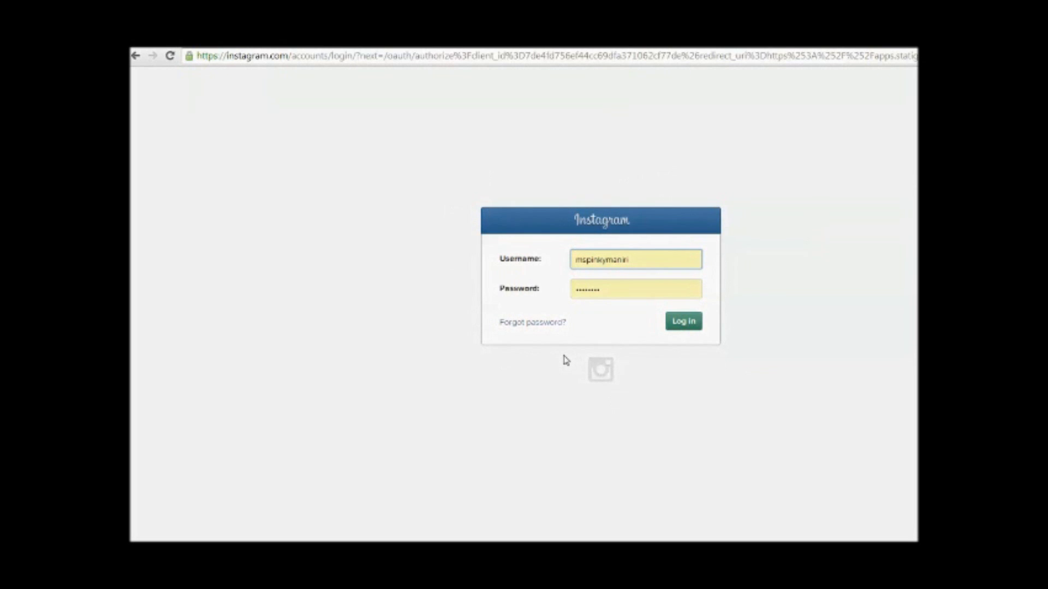
# Step: Log in to Instagram with the already-entered account credentials
pyautogui.click(688, 323)
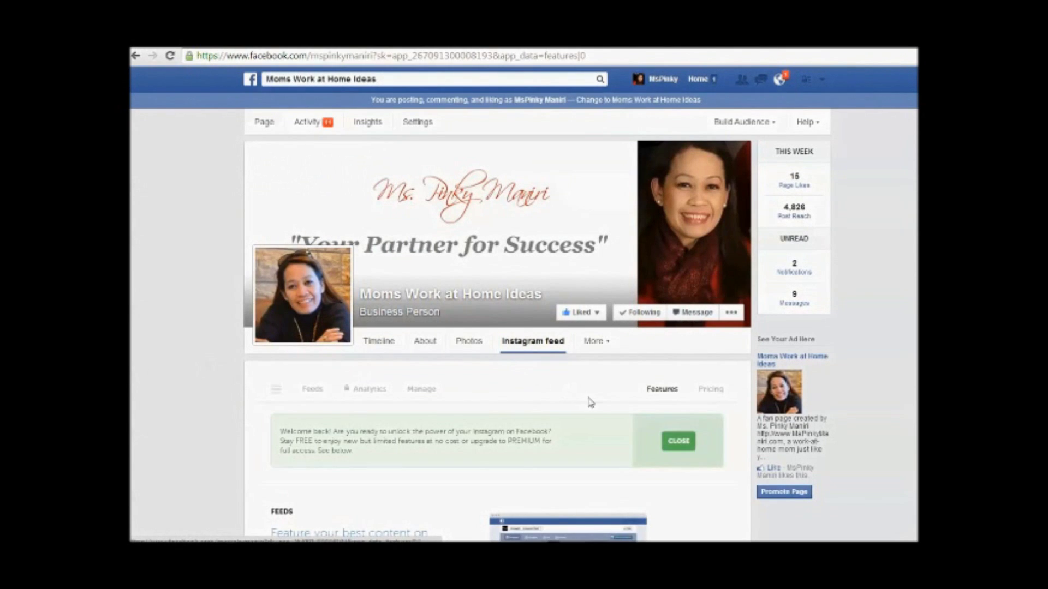
# Step: Review the Instagram feed tab's Features page, then switch to acting as Moms Work at Home Ideas
pyautogui.scroll(-1, 546, 392)
pyautogui.scroll(-1, 461, 398)
pyautogui.scroll(1, 457, 413)
pyautogui.scroll(1, 458, 413)
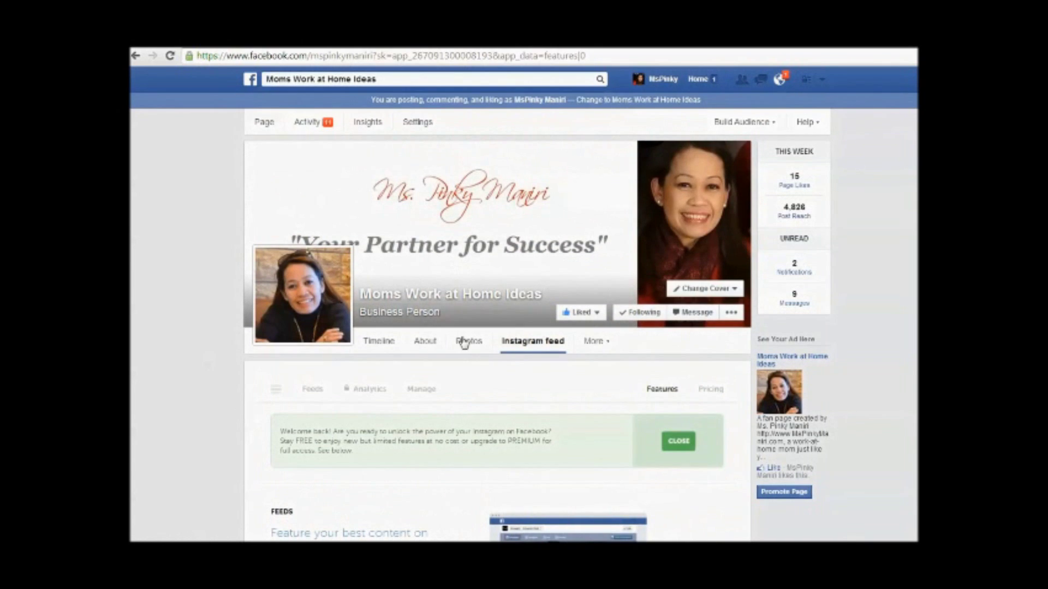
pyautogui.scroll(-2, 463, 343)
pyautogui.scroll(-1, 525, 301)
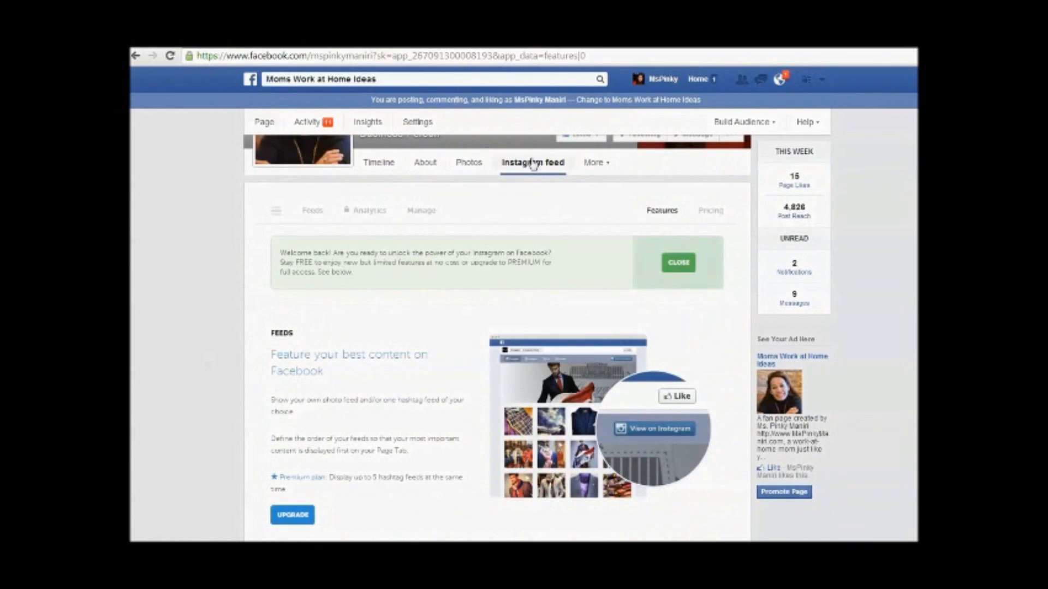
pyautogui.scroll(1, 539, 206)
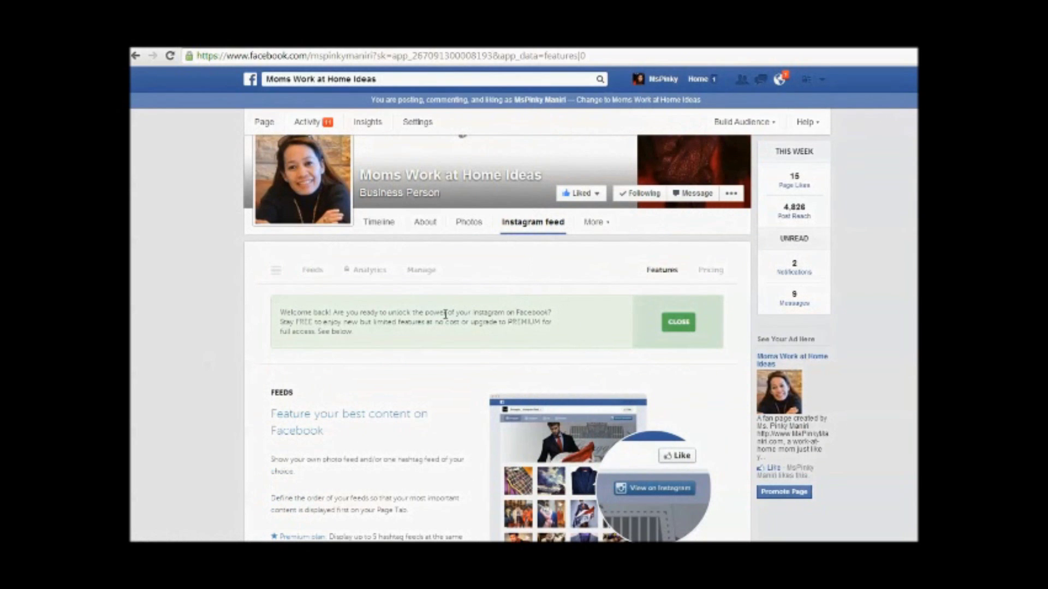
pyautogui.scroll(-4, 445, 317)
pyautogui.scroll(3, 453, 305)
pyautogui.scroll(-13, 542, 316)
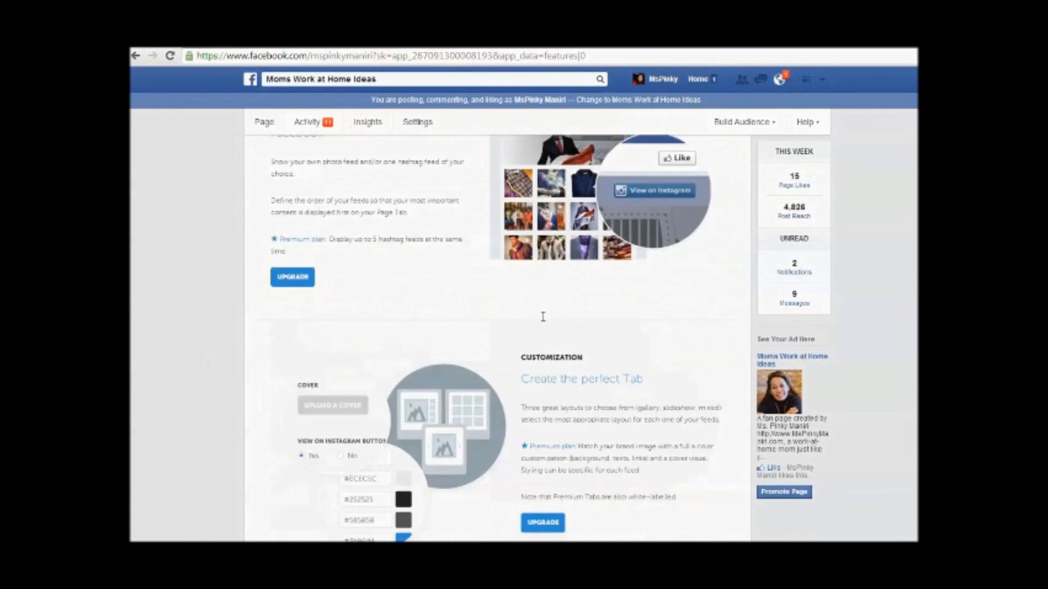
pyautogui.scroll(-7, 523, 376)
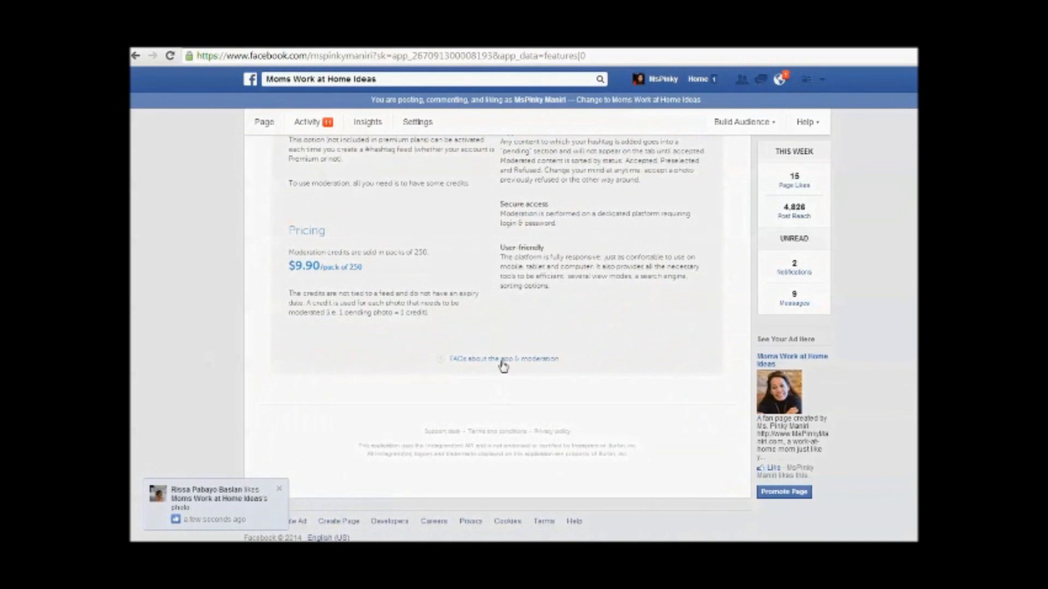
pyautogui.scroll(6, 532, 314)
pyautogui.scroll(9, 532, 315)
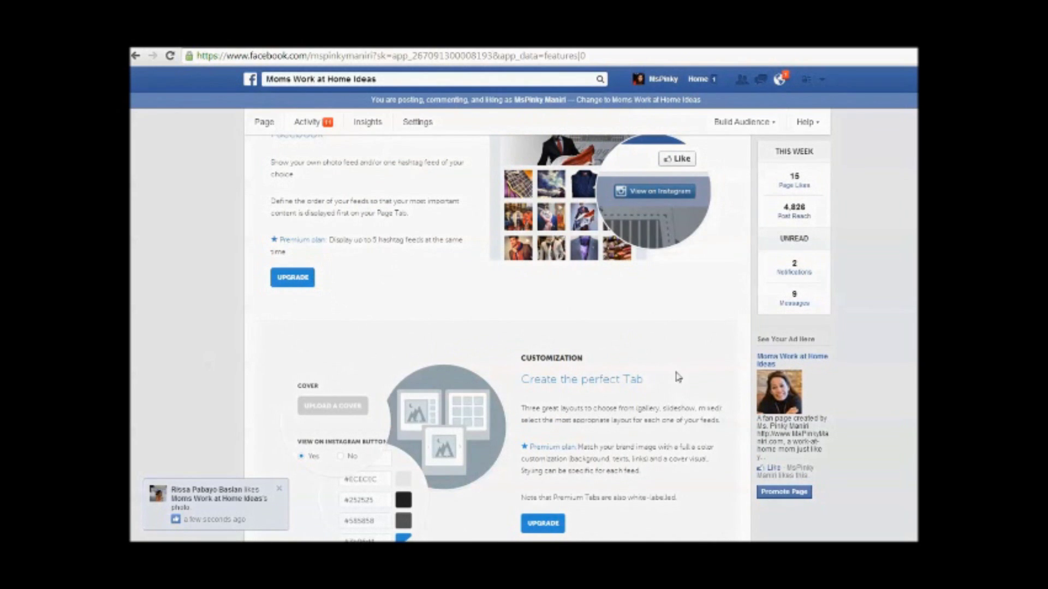
pyautogui.scroll(6, 675, 382)
pyautogui.click(682, 388)
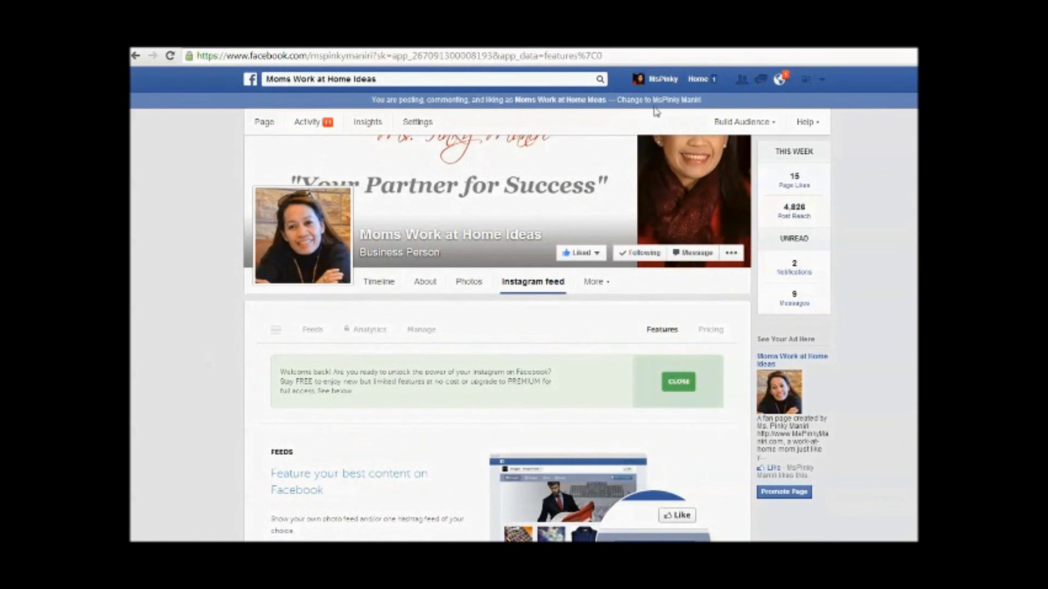
# Step: Find and open the Moms Work at Home Ideas page through Facebook search
pyautogui.click(476, 79)
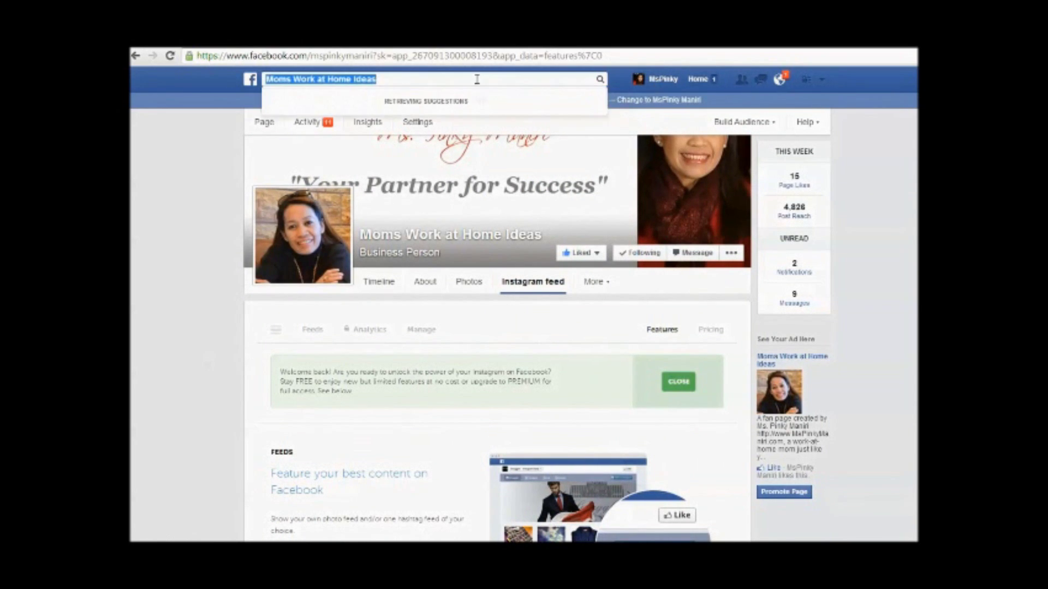
pyautogui.click(480, 104)
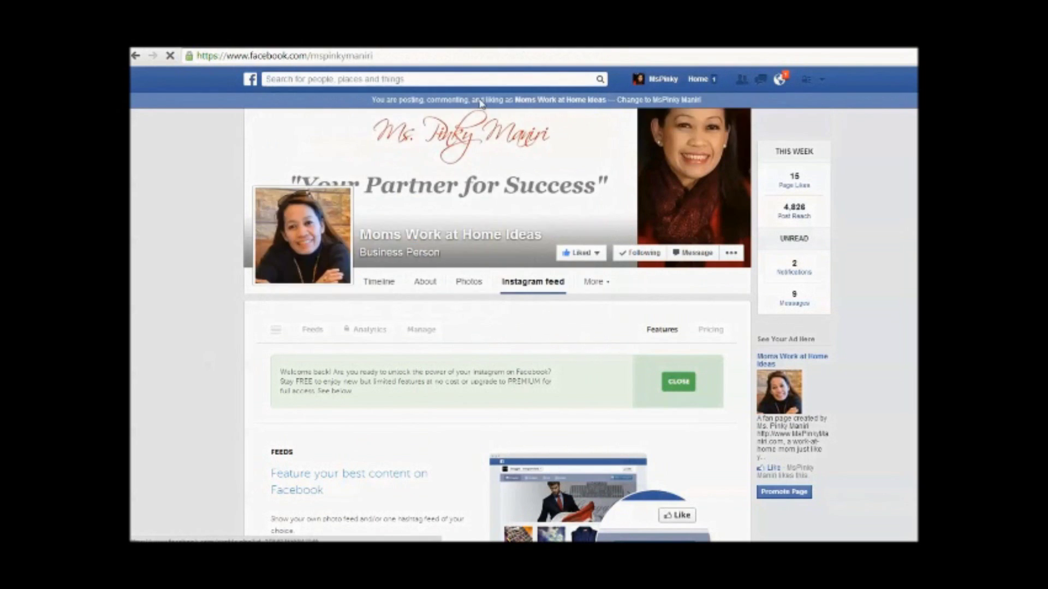
pyautogui.scroll(-3, 596, 386)
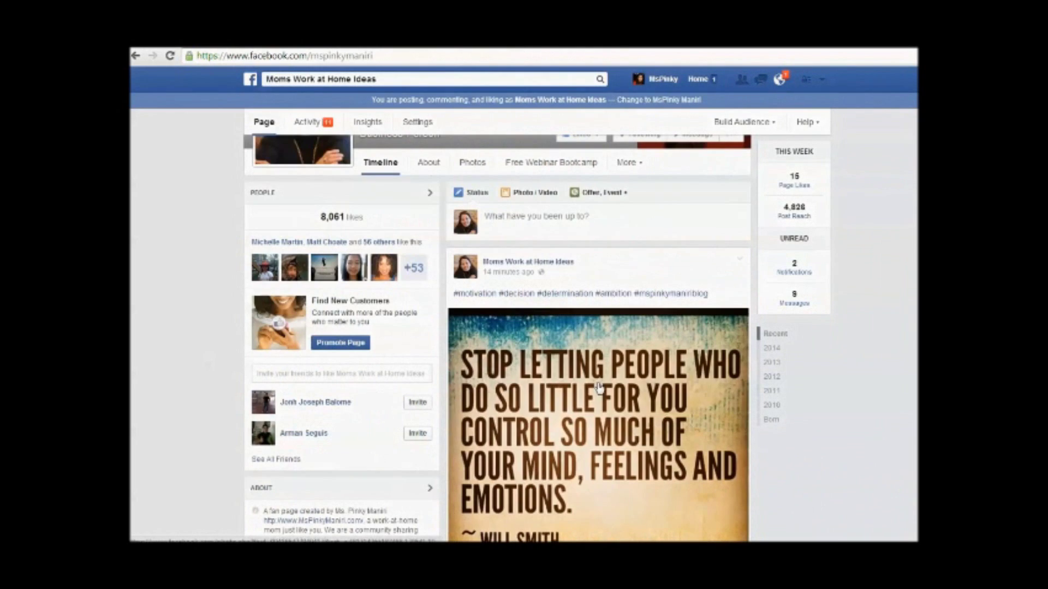
pyautogui.scroll(2, 622, 350)
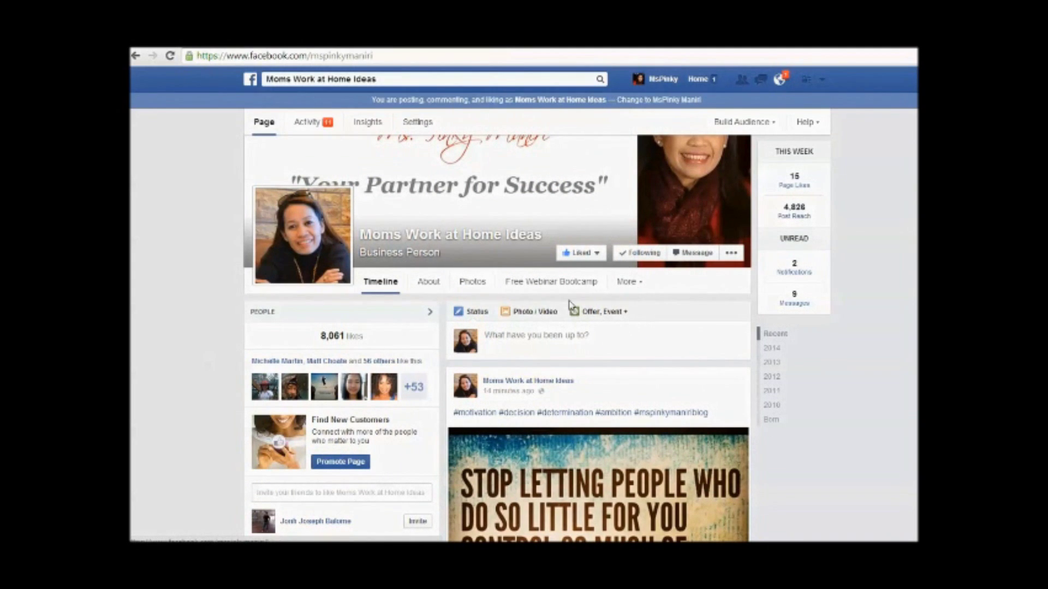
# Step: Expand the page's More tabs list and open the Instagram feed tab
pyautogui.click(627, 283)
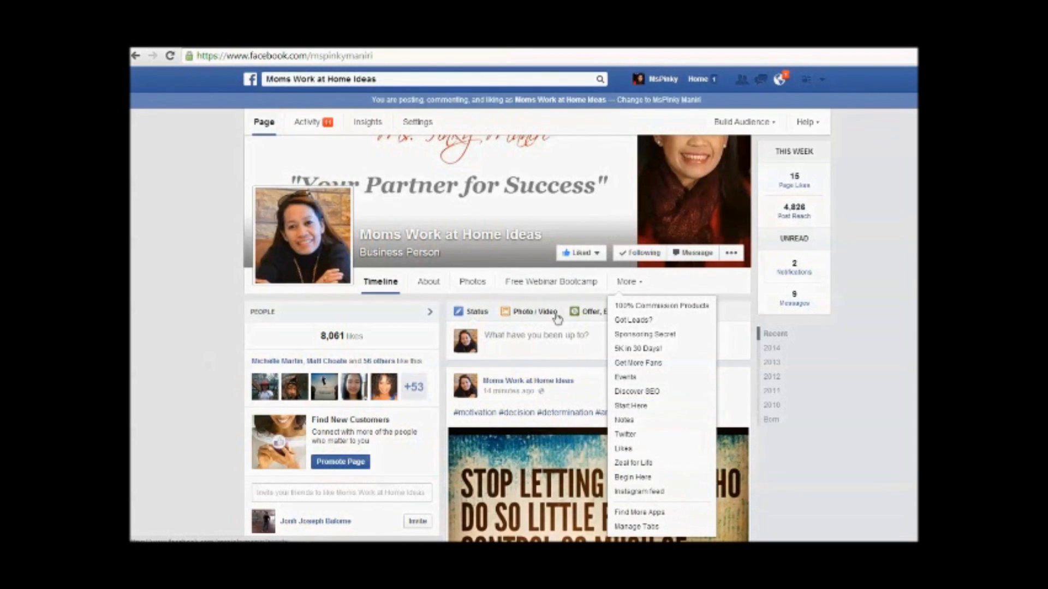
pyautogui.scroll(-2, 333, 498)
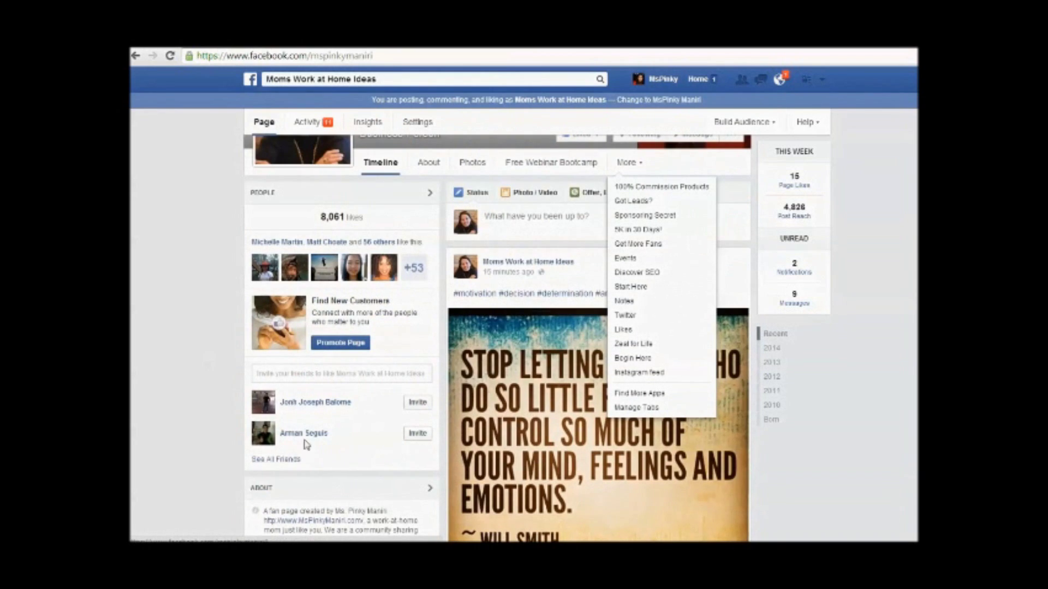
pyautogui.scroll(-6, 303, 440)
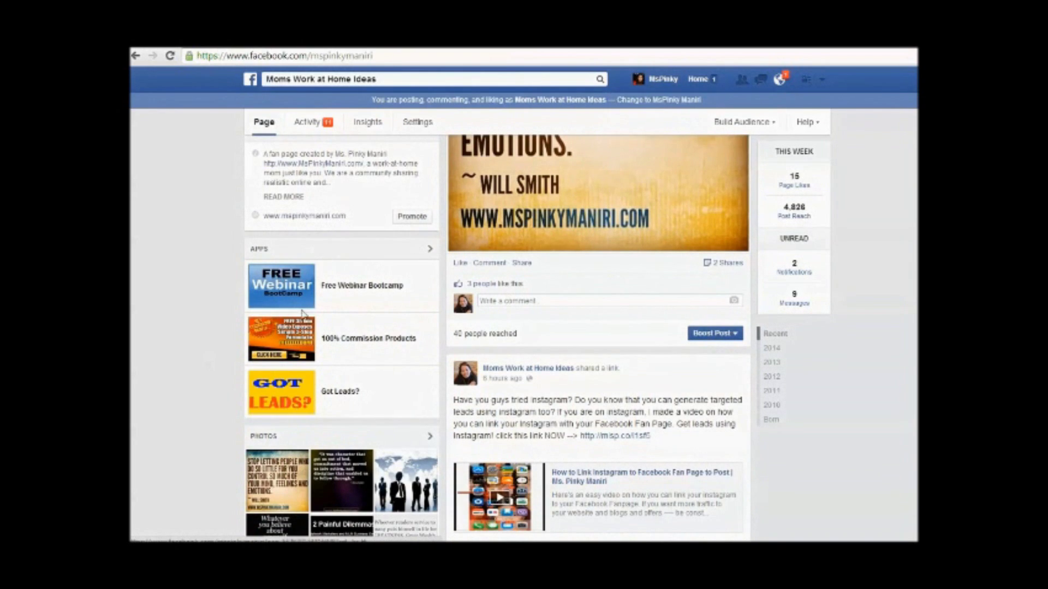
pyautogui.scroll(3, 434, 329)
pyautogui.scroll(4, 434, 329)
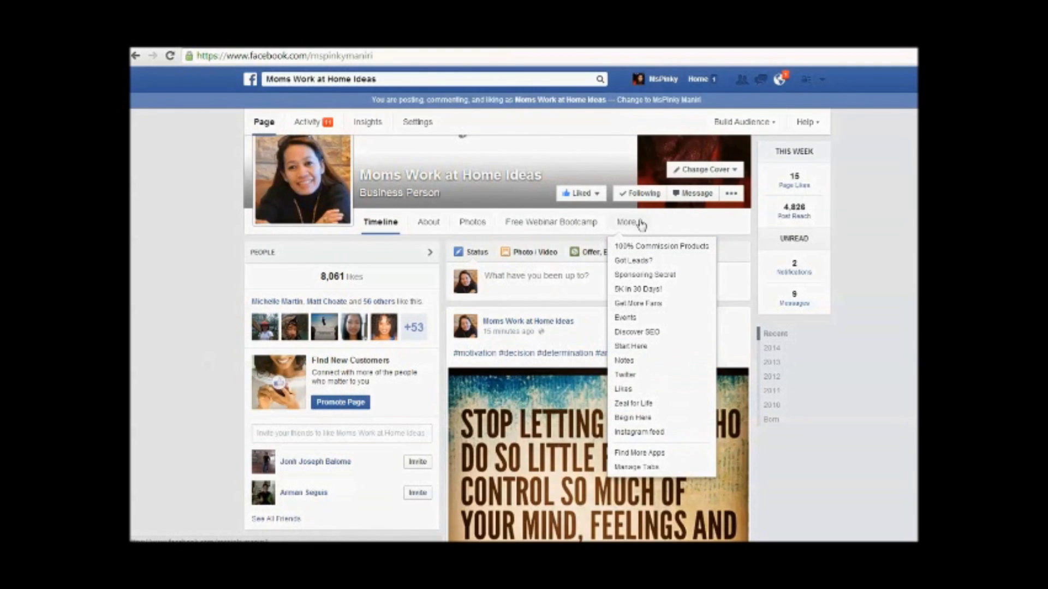
pyautogui.click(639, 432)
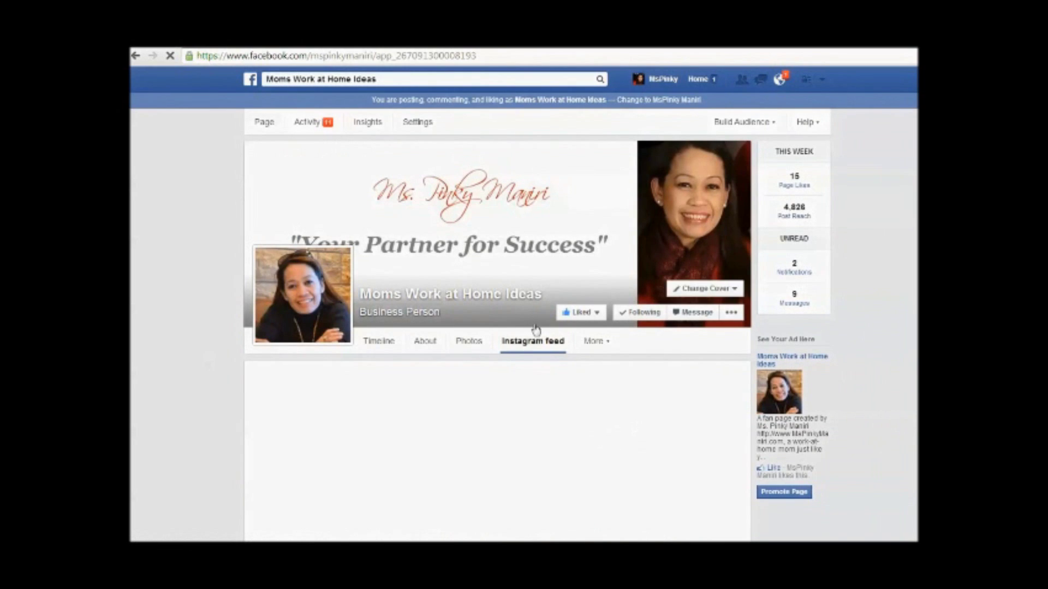
# Step: Load two more batches of Instagram images into the feed tab's grid
pyautogui.scroll(-5, 553, 404)
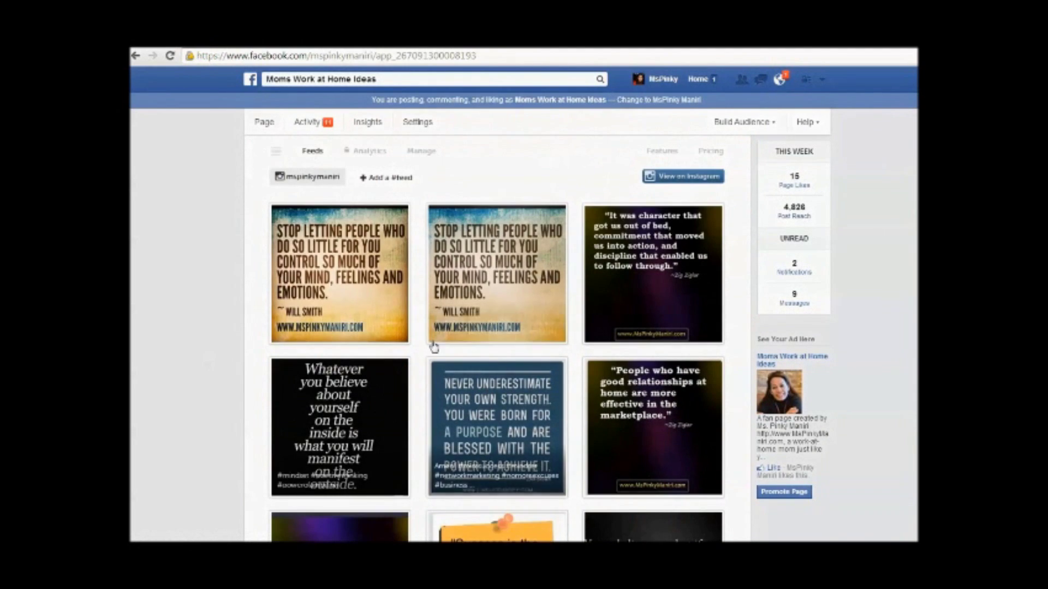
pyautogui.scroll(-8, 434, 346)
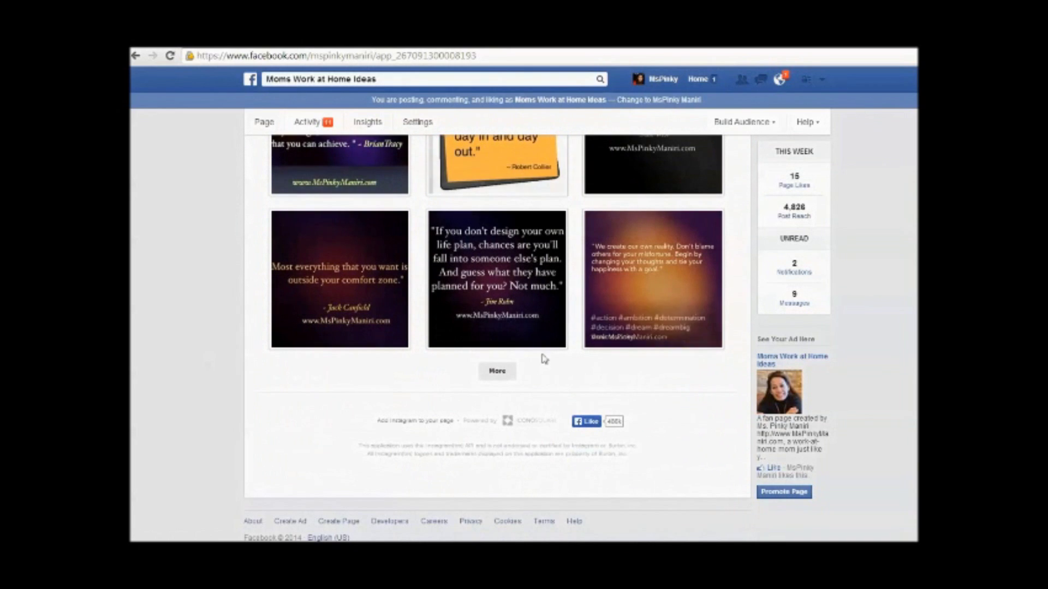
pyautogui.click(497, 371)
pyautogui.scroll(-8, 544, 365)
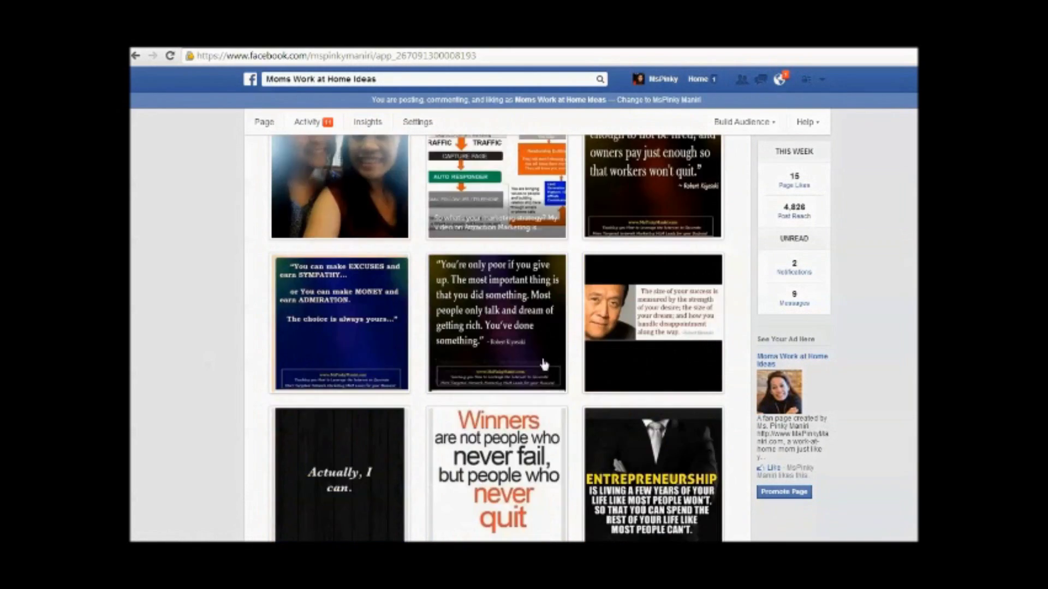
pyautogui.scroll(-4, 543, 363)
pyautogui.click(497, 371)
# Step: Open the linked profile on Instagram itself from the feed tab
pyautogui.scroll(-15, 592, 371)
pyautogui.scroll(15, 588, 393)
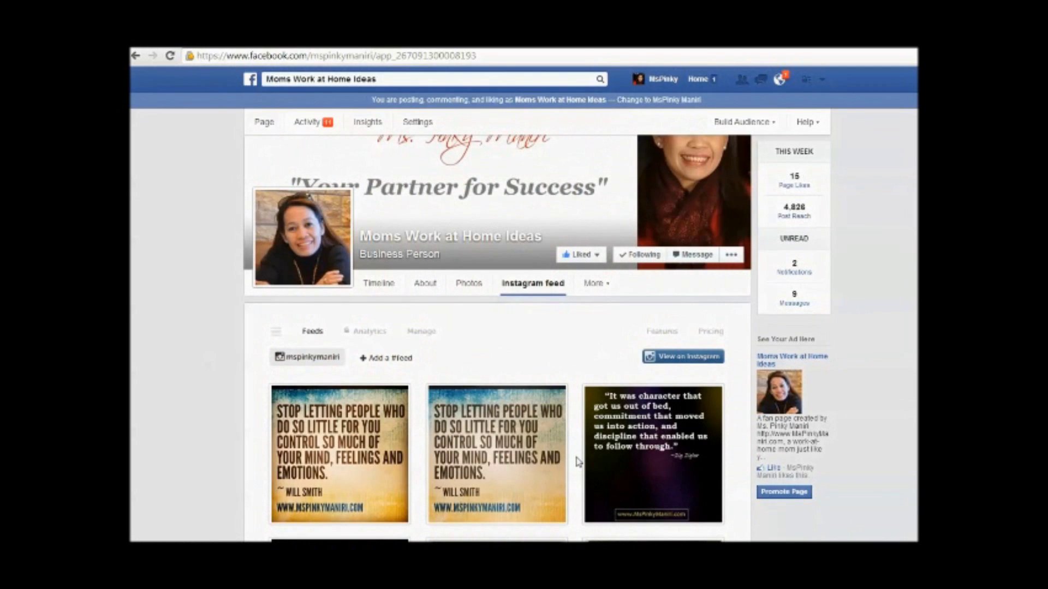
pyautogui.click(685, 358)
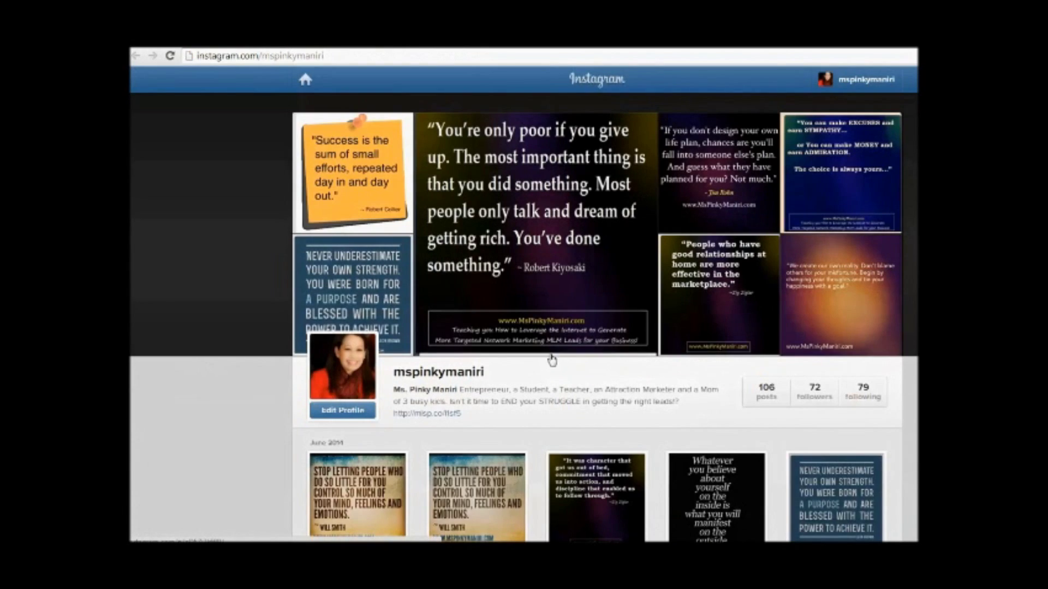
pyautogui.scroll(-4, 580, 422)
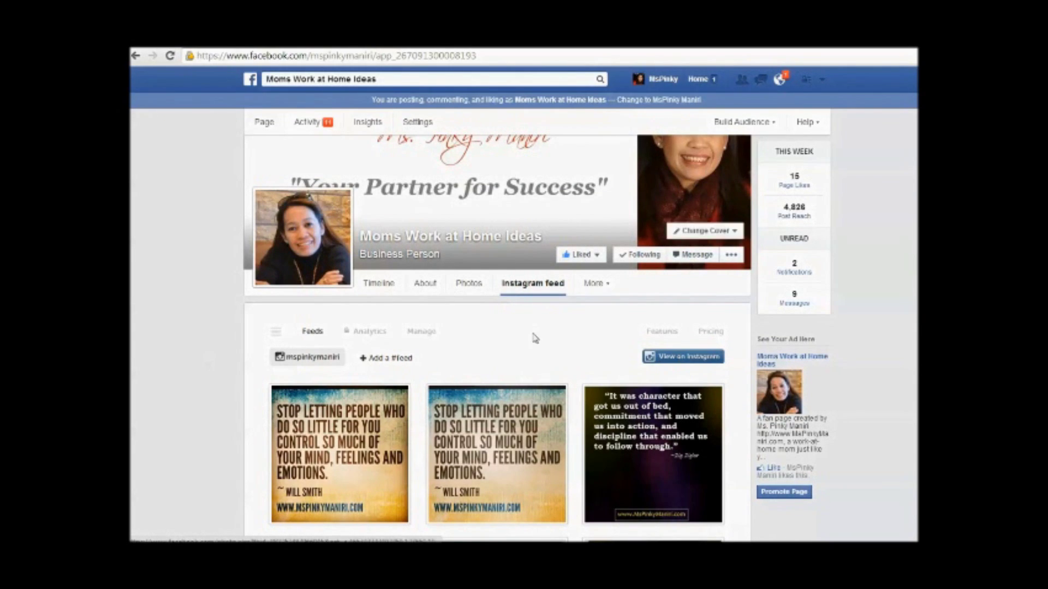
pyautogui.scroll(-1, 531, 354)
pyautogui.moveTo(531, 353)
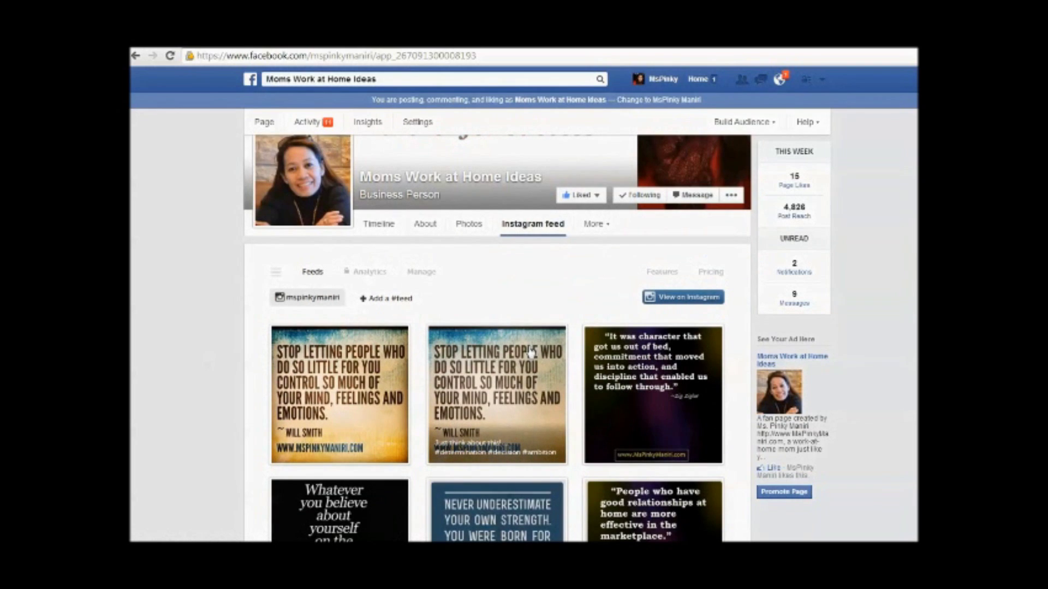